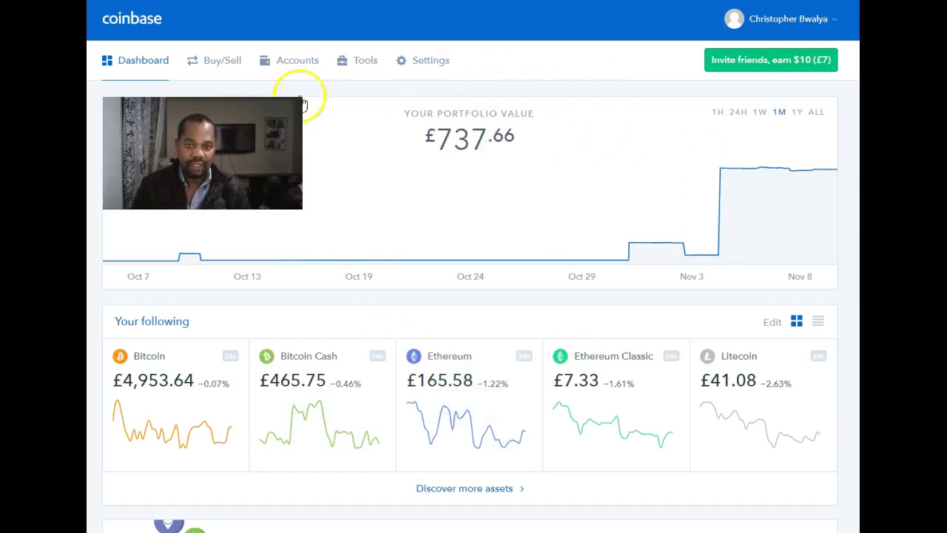
- Open the accounts overview and look through the balances of all wallets, down to the vault
mouse_move(474, 363)
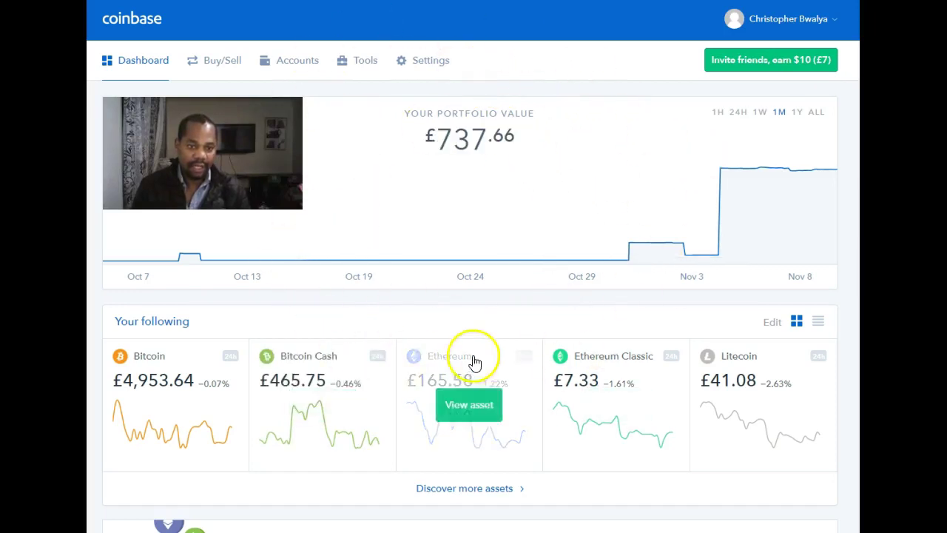
mouse_move(323, 374)
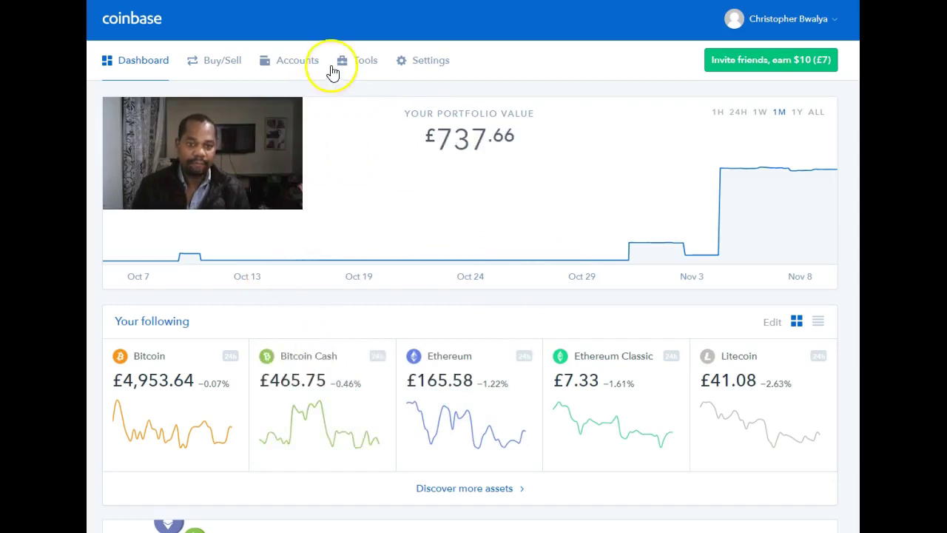
left_click(307, 62)
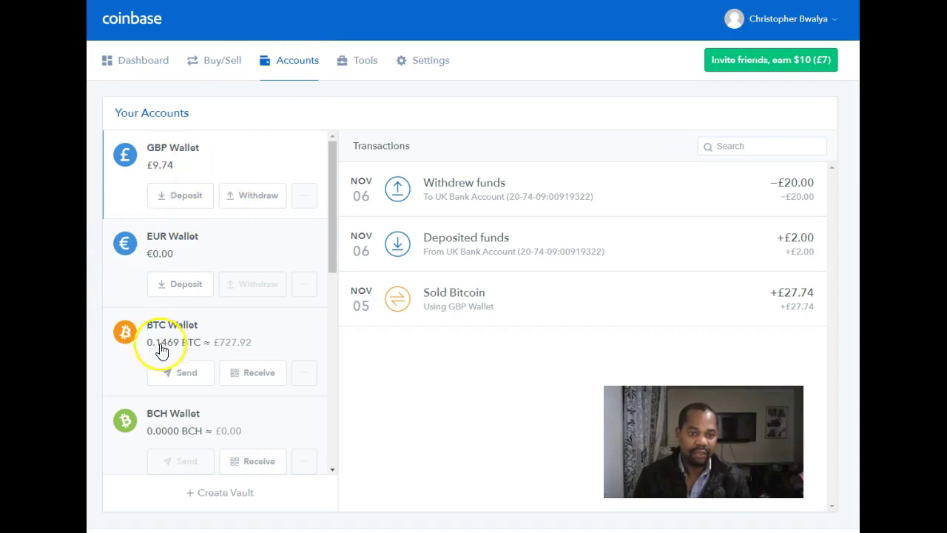
scroll(160, 347, "down", 7)
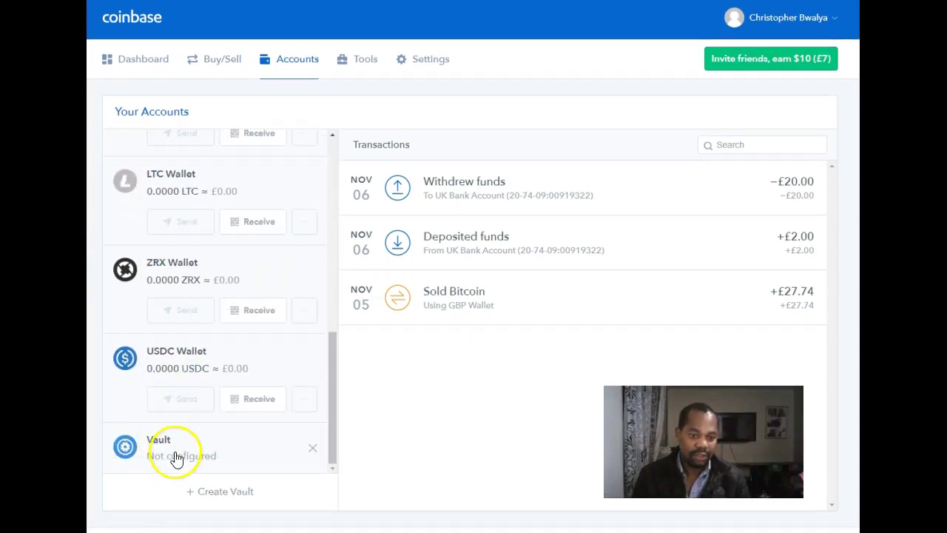
scroll(167, 371, "up", 1)
scroll(172, 392, "up", 3)
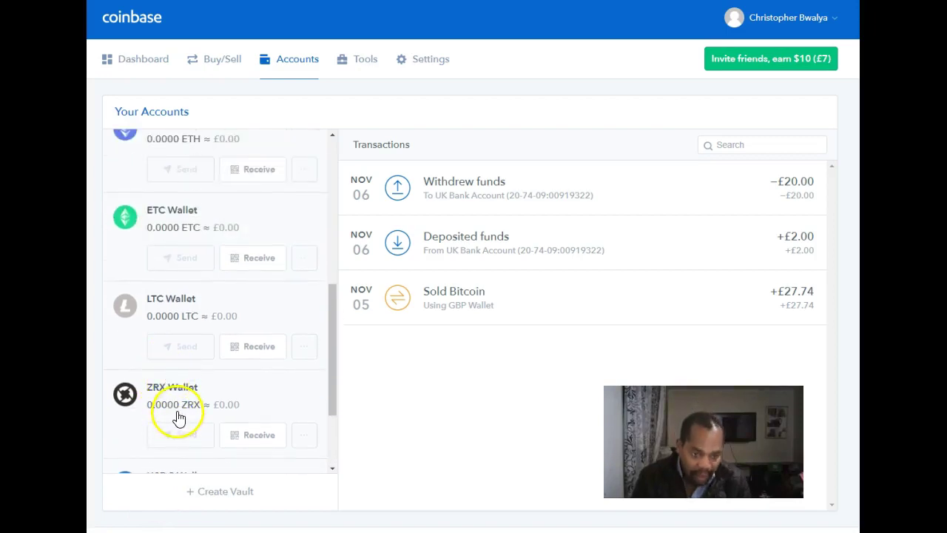
scroll(178, 418, "up", 3)
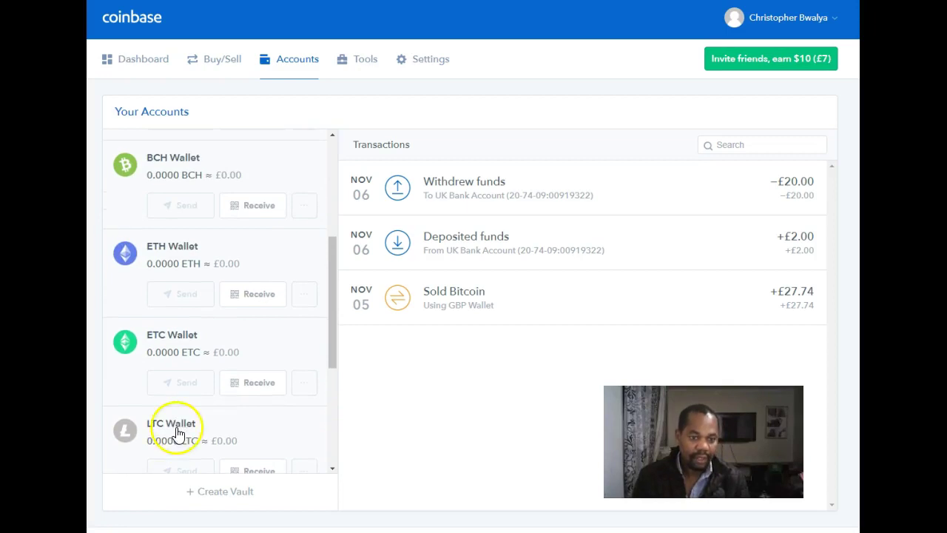
scroll(173, 355, "up", 4)
scroll(173, 360, "down", 2)
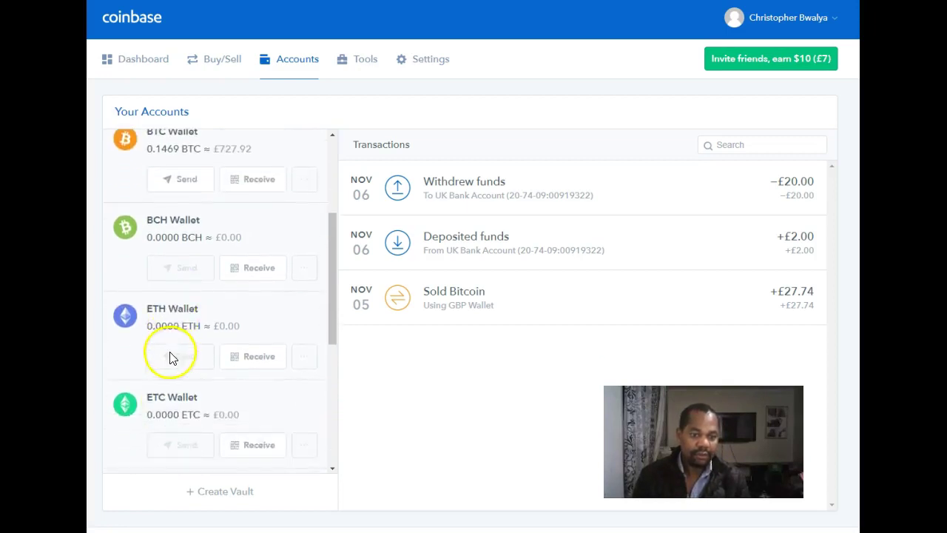
scroll(171, 358, "up", 3)
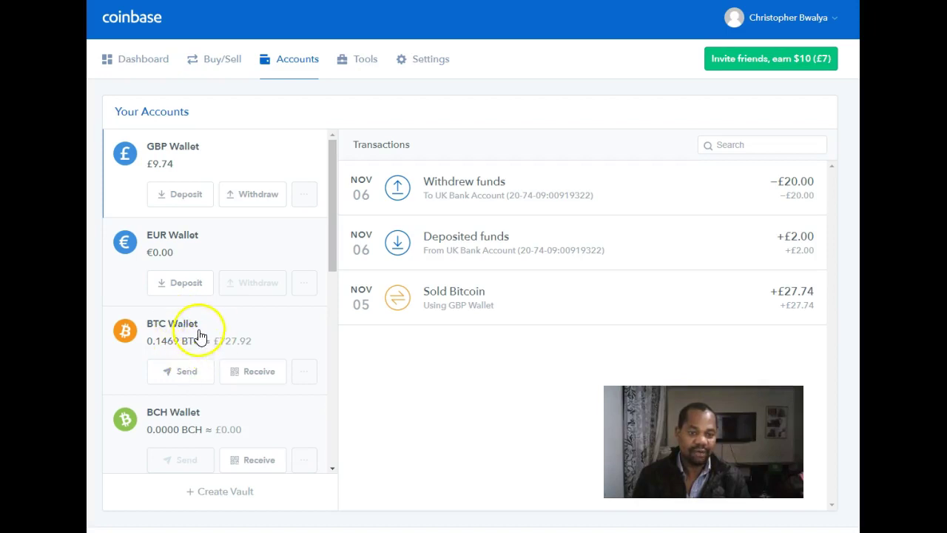
- View the GBP Wallet's withdrawal form without withdrawing anything and return to the accounts overview
left_click(170, 365)
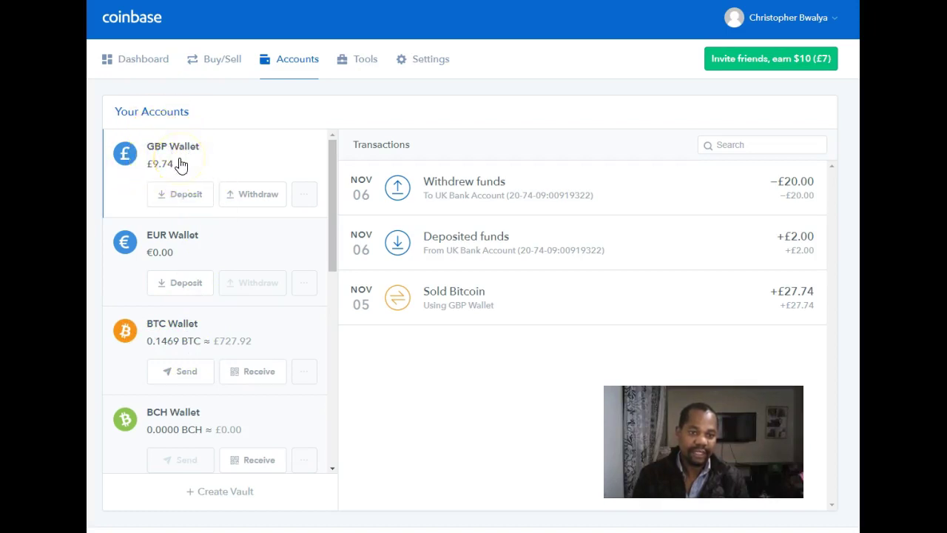
left_click(258, 195)
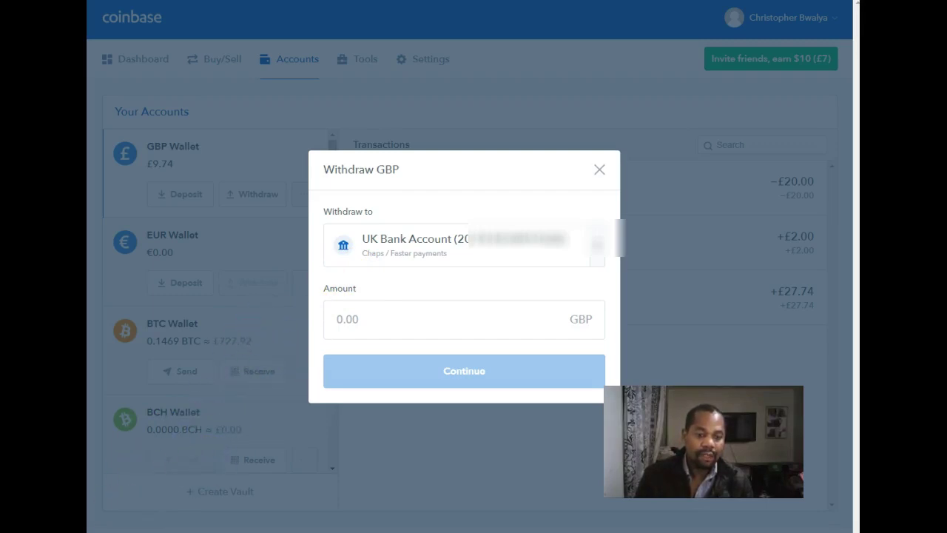
left_click(599, 172)
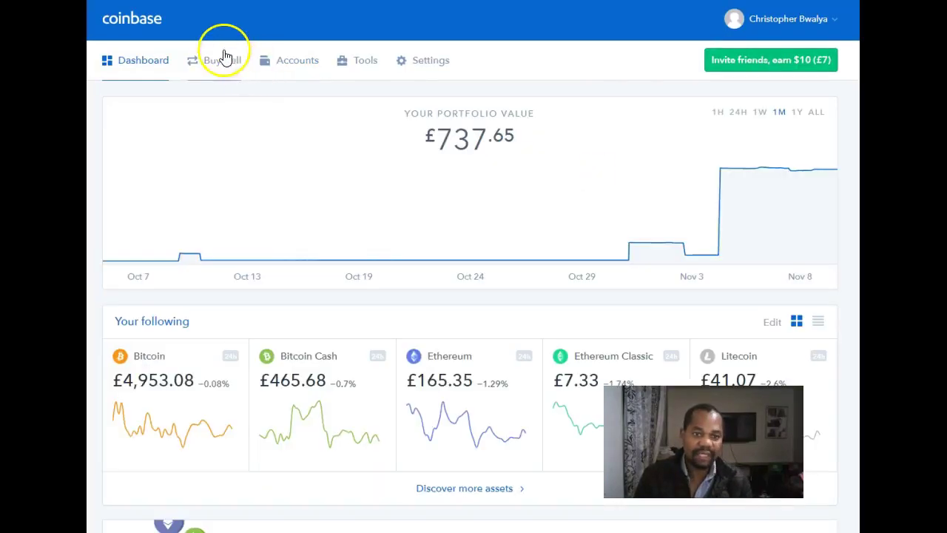
left_click(259, 63)
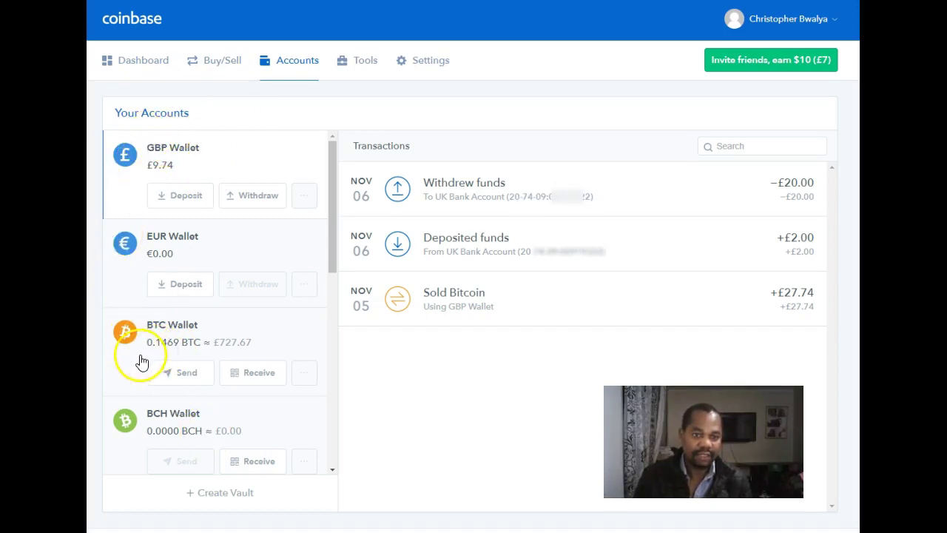
- Start a cryptocurrency sale with the BTC Wallet as the source
left_click(227, 61)
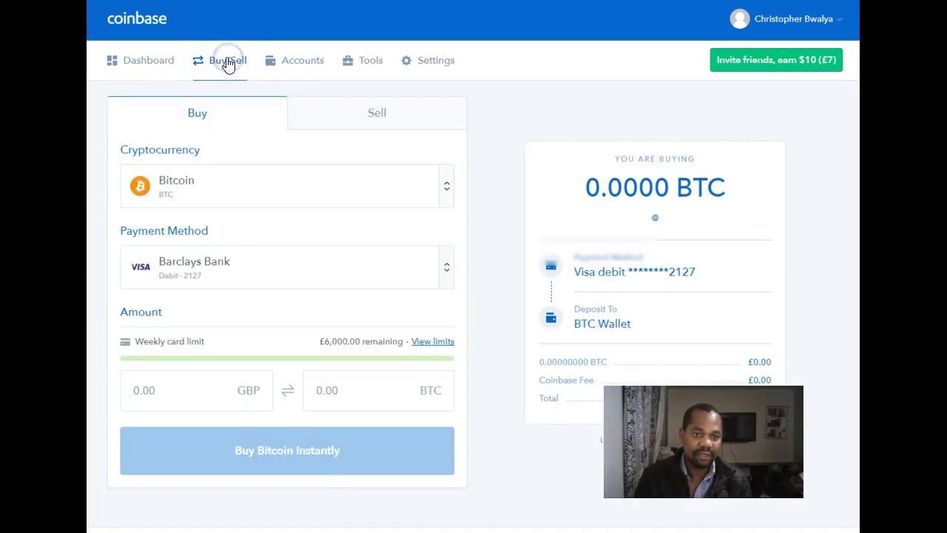
left_click(363, 111)
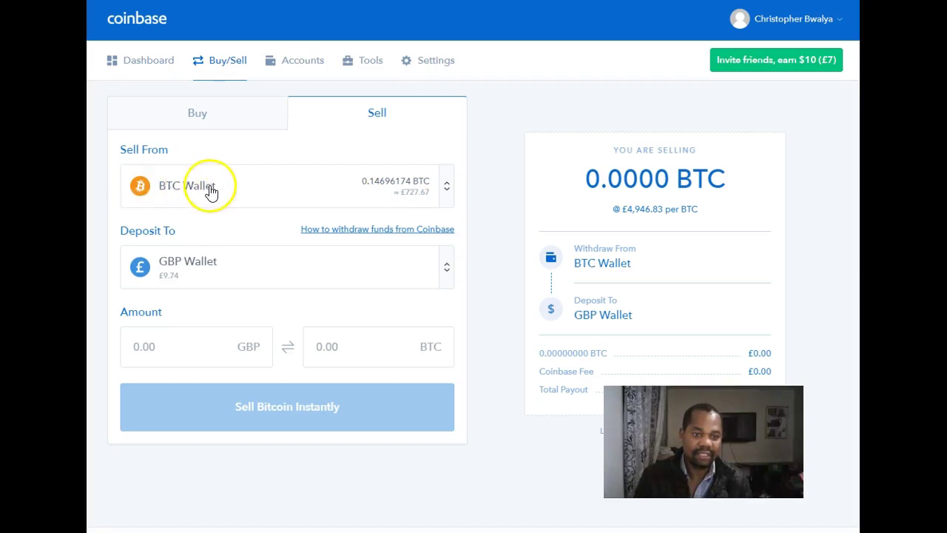
left_click(343, 181)
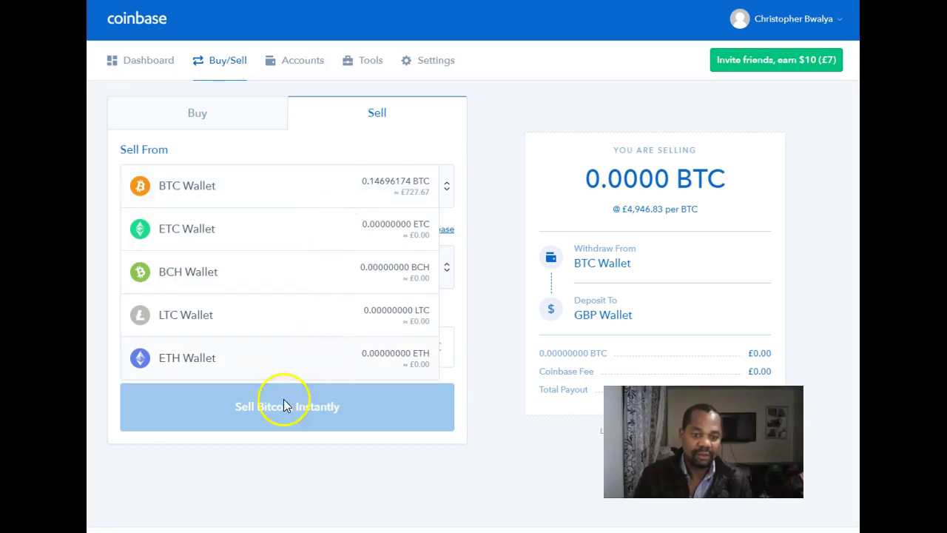
left_click(362, 186)
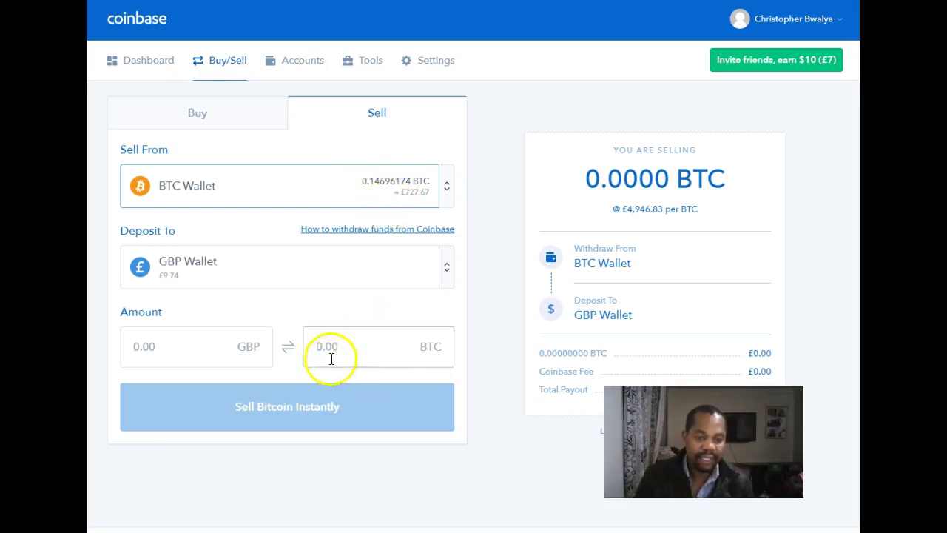
- Set the sale to the maximum of 0.14696174 BTC, deposited to the GBP Wallet, and confirm the sale
left_click(381, 349)
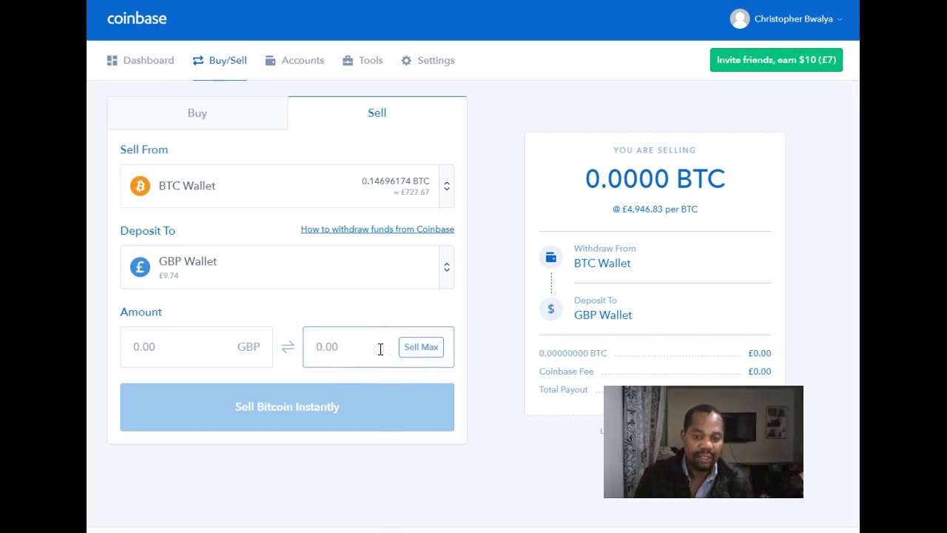
left_click(421, 348)
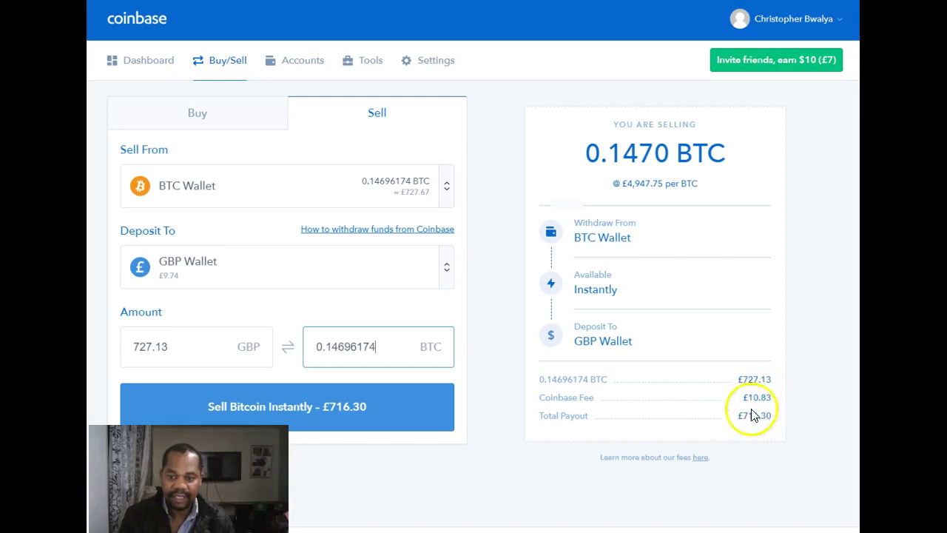
left_click(307, 411)
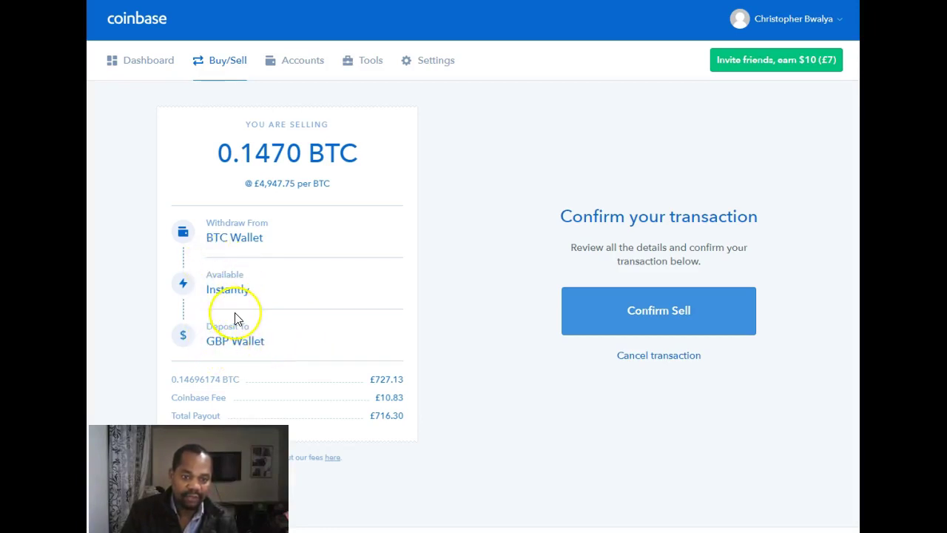
left_click(662, 315)
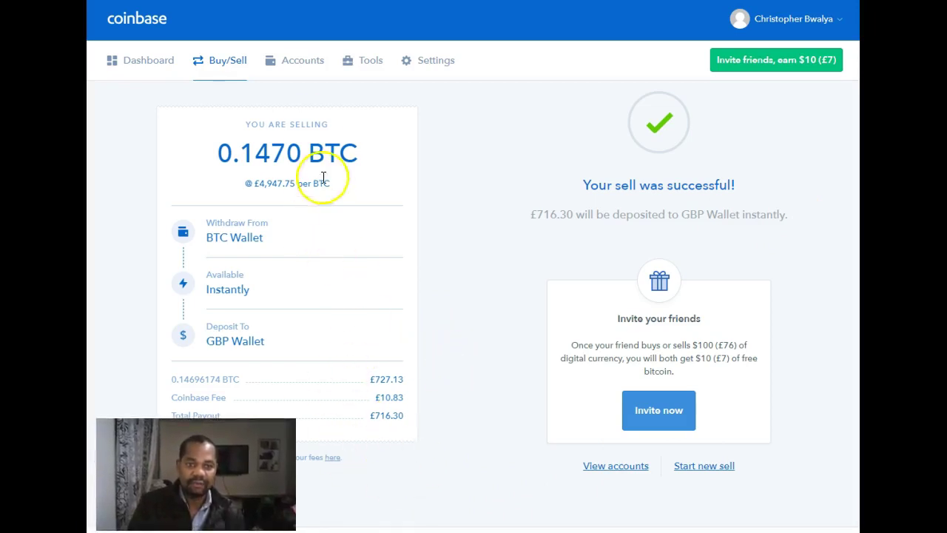
- Set up a withdrawal of the full £726.04 from the GBP Wallet to the UK bank account
left_click(309, 66)
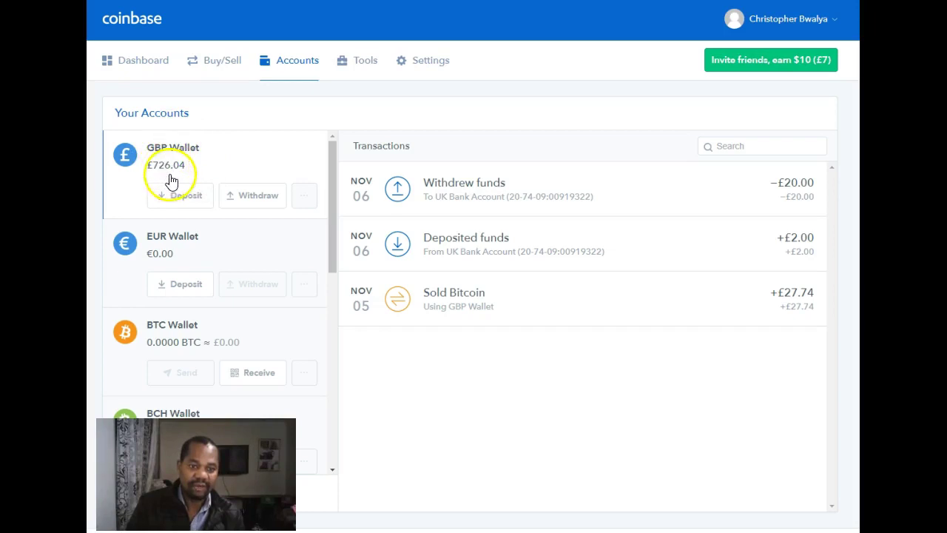
left_click(256, 197)
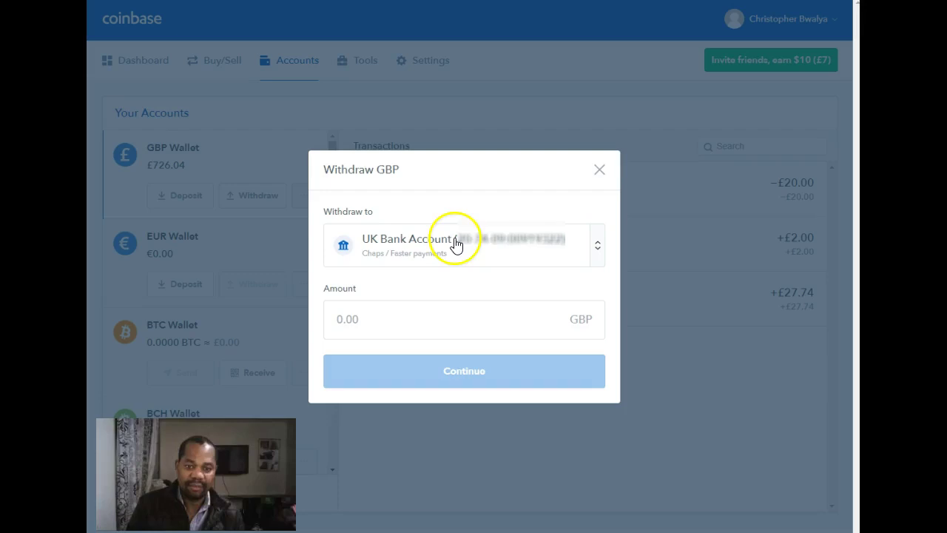
left_click(423, 318)
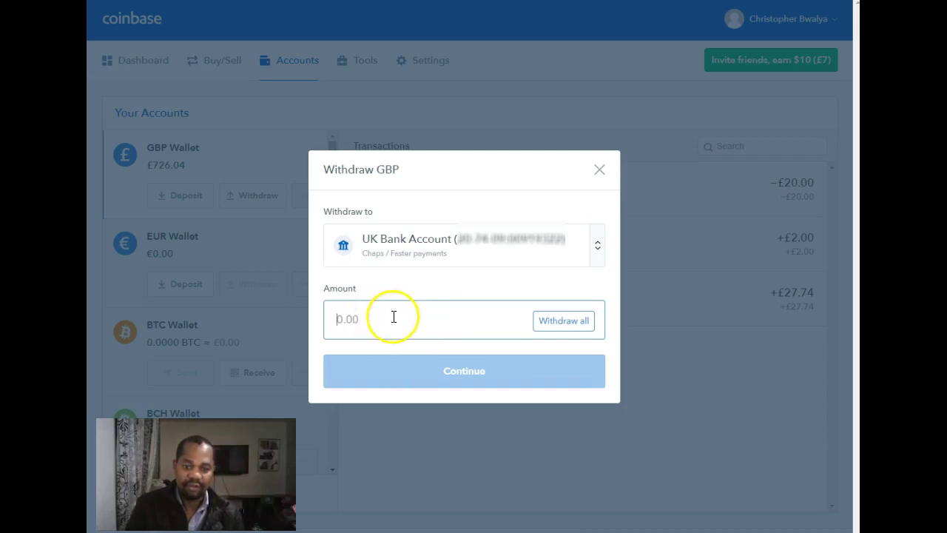
left_click(566, 321)
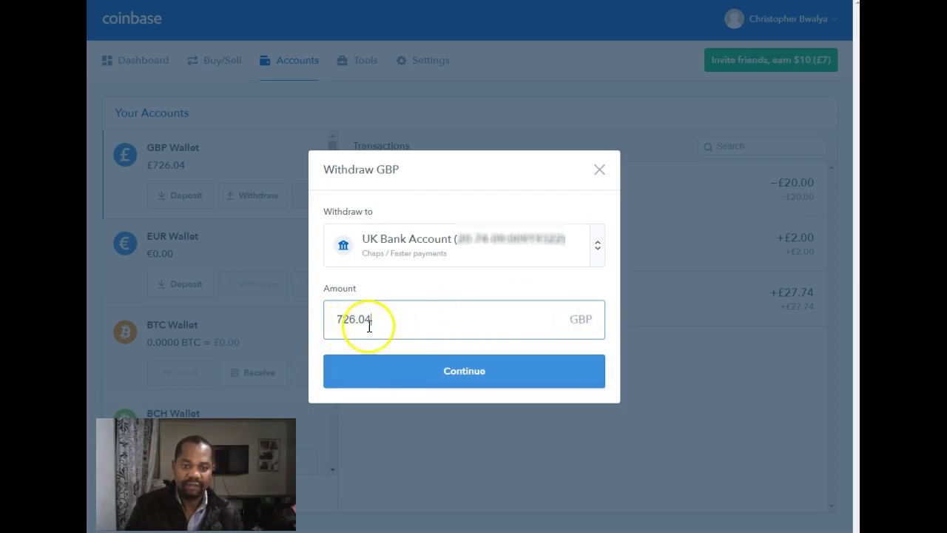
left_click(471, 376)
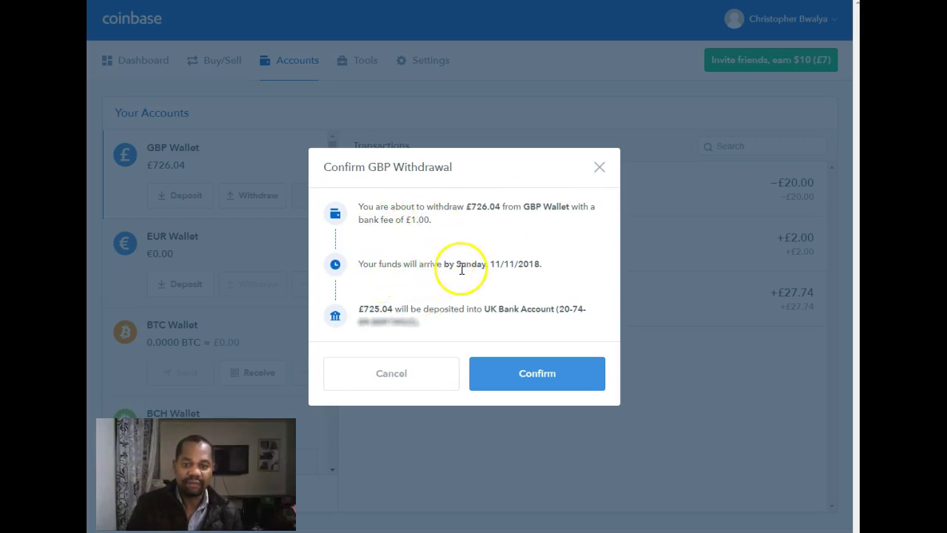
- Confirm the GBP withdrawal and close the completion dialog
left_click(510, 263)
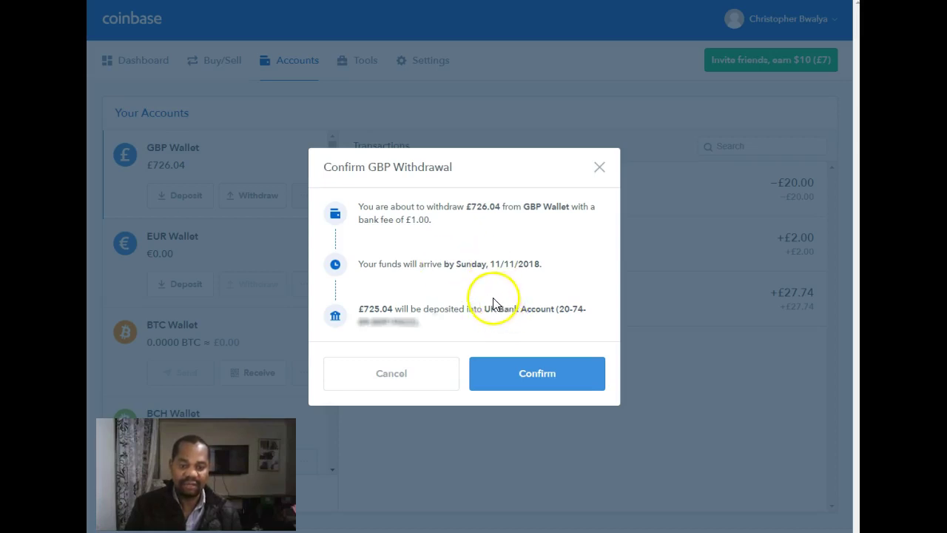
left_click(538, 375)
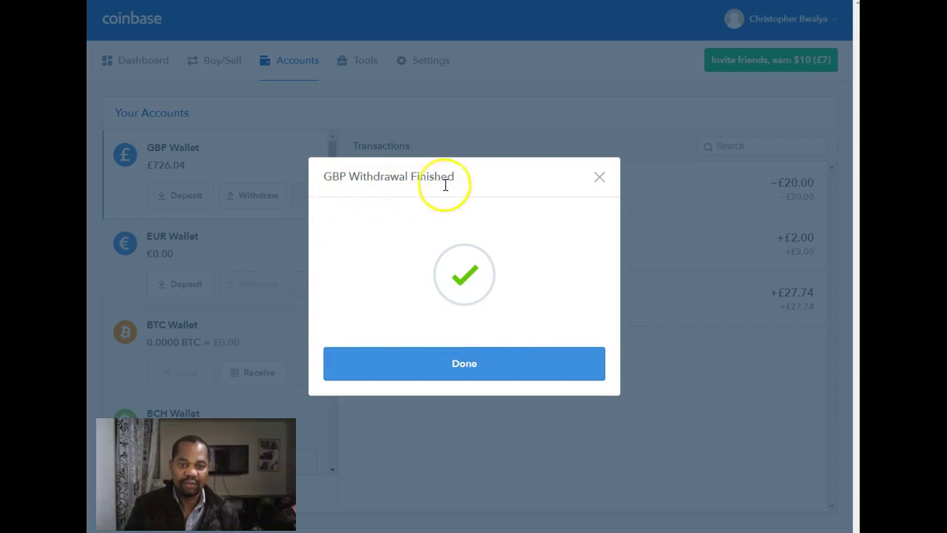
left_click(461, 364)
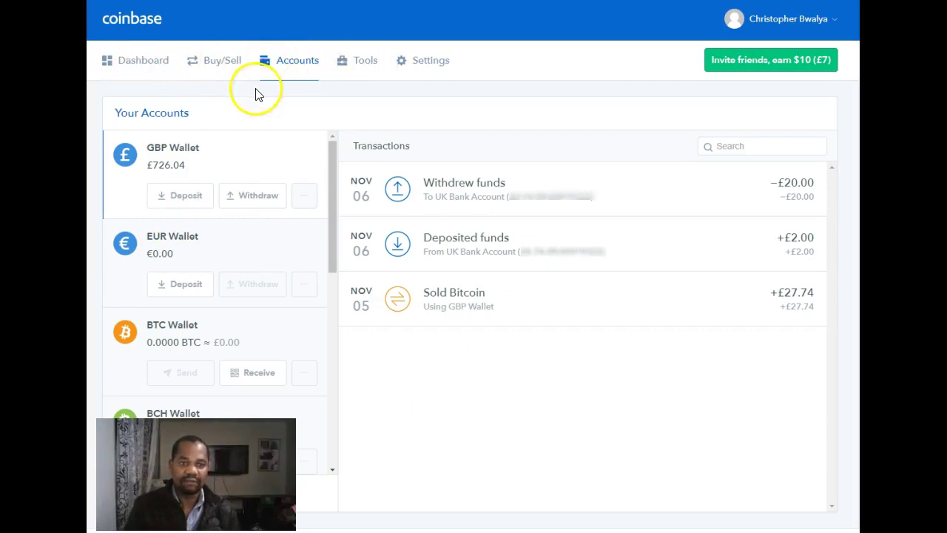
- Refresh the accounts overview by way of the dashboard and check the GBP Wallet's balance and transactions
left_click(301, 64)
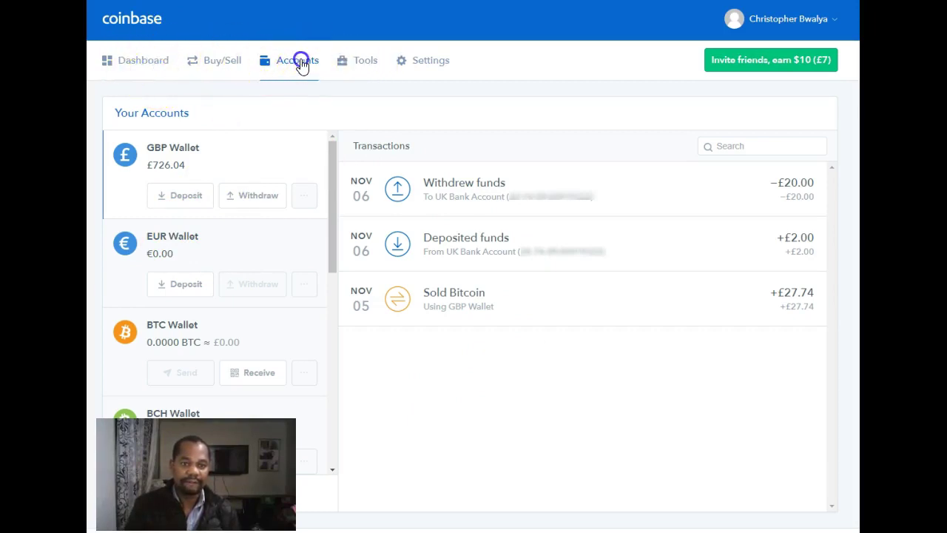
left_click(132, 65)
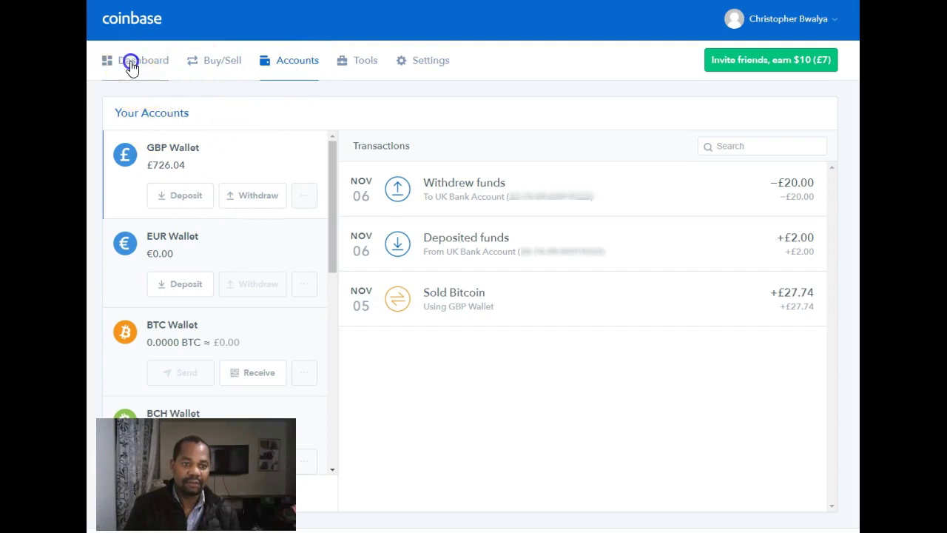
left_click(292, 65)
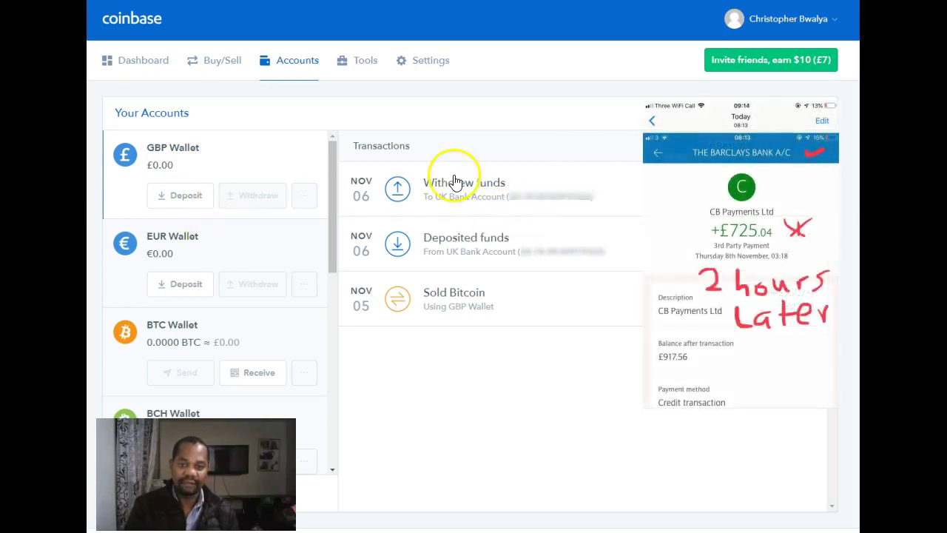
scroll(446, 350, "down", 1)
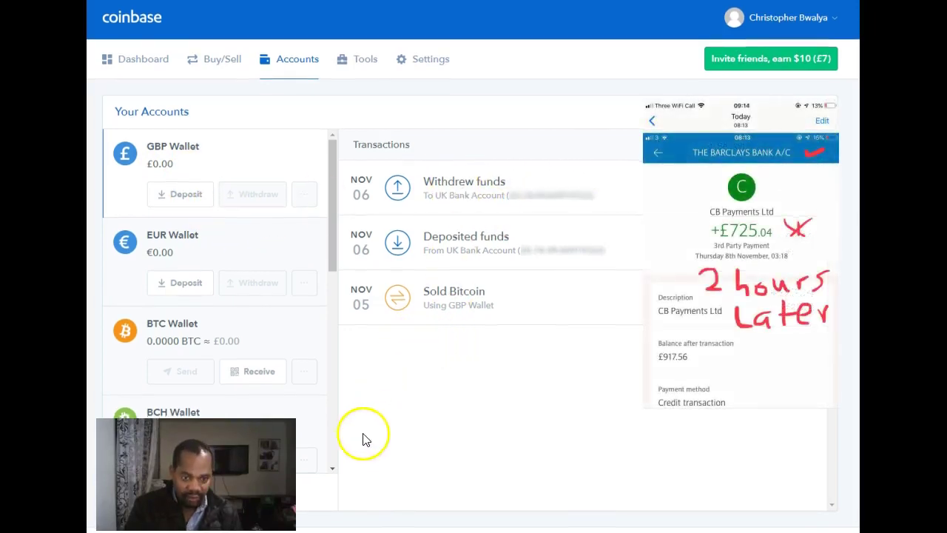